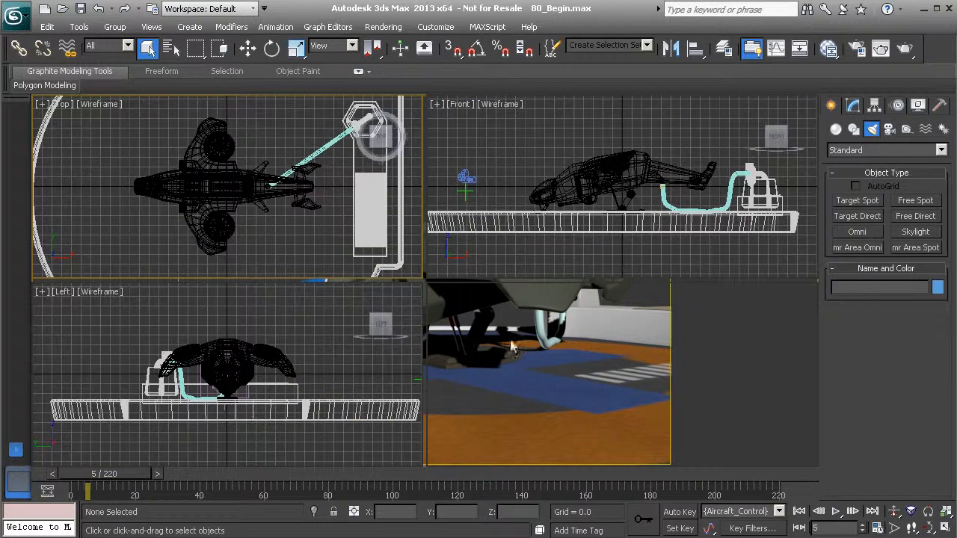
- Create a standard Omni light in the Front view, above and just ahead of the aircraft's nose, at about X -99.9, Z 32
middle_drag(517, 202, 560, 219)
scroll(574, 188, down, 1)
middle_drag(574, 187, 589, 196)
click(864, 233)
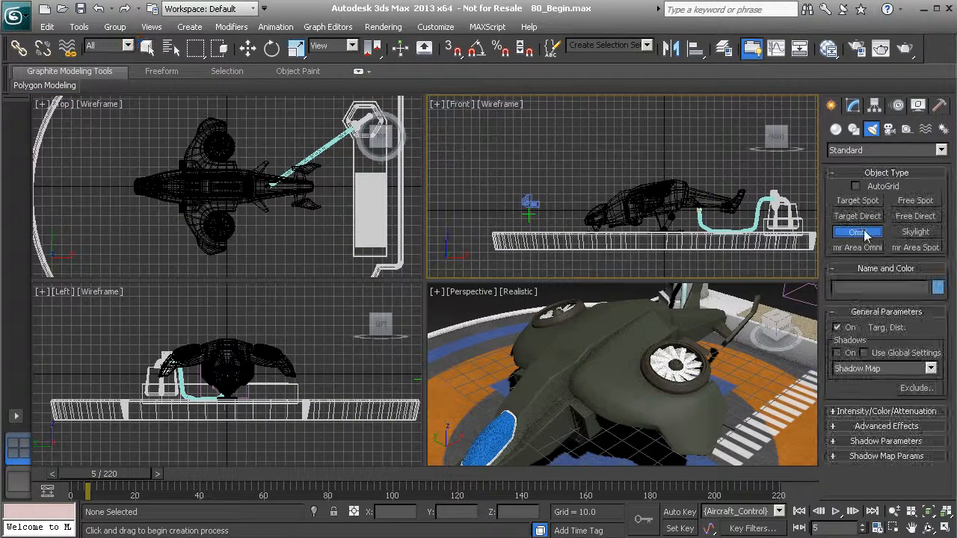
click(580, 183)
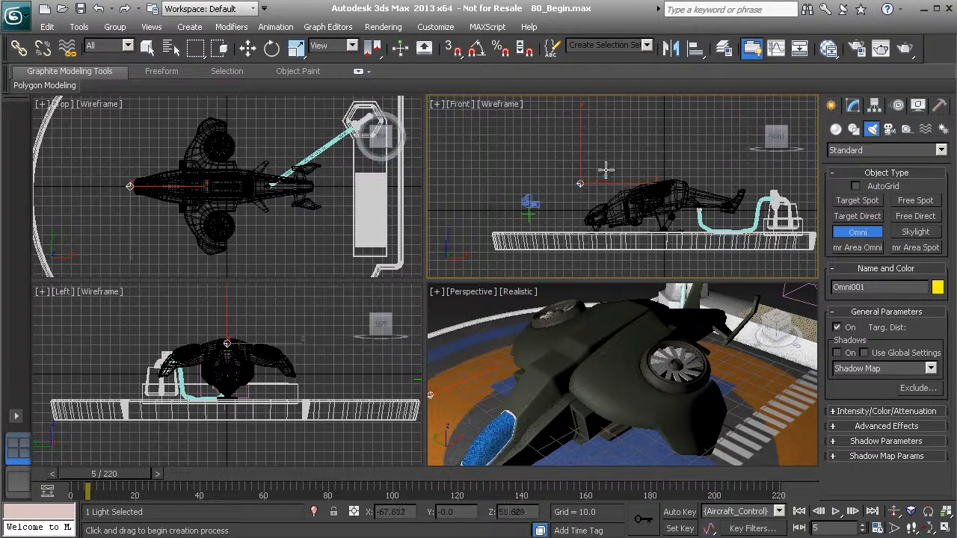
right_click(607, 176)
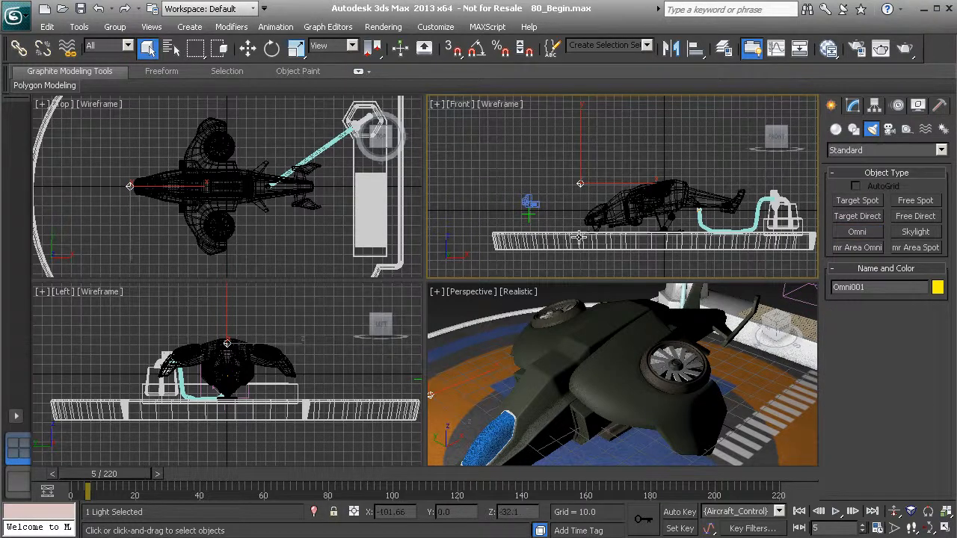
click(606, 164)
click(580, 183)
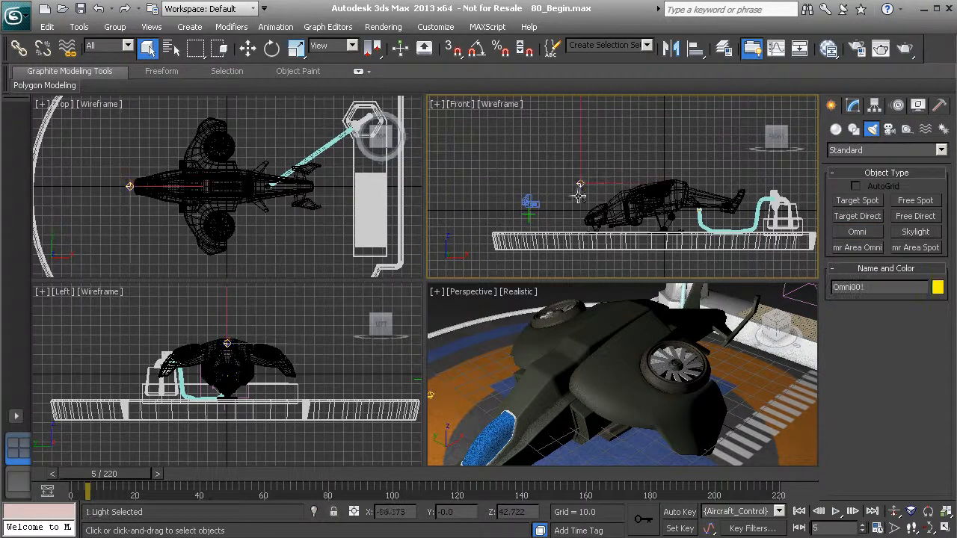
- Move the omni light to one side of the aircraft's nose in the Perspective view, at about X -111.7, Y -45.5
alt+middle_drag(586, 334, 571, 345)
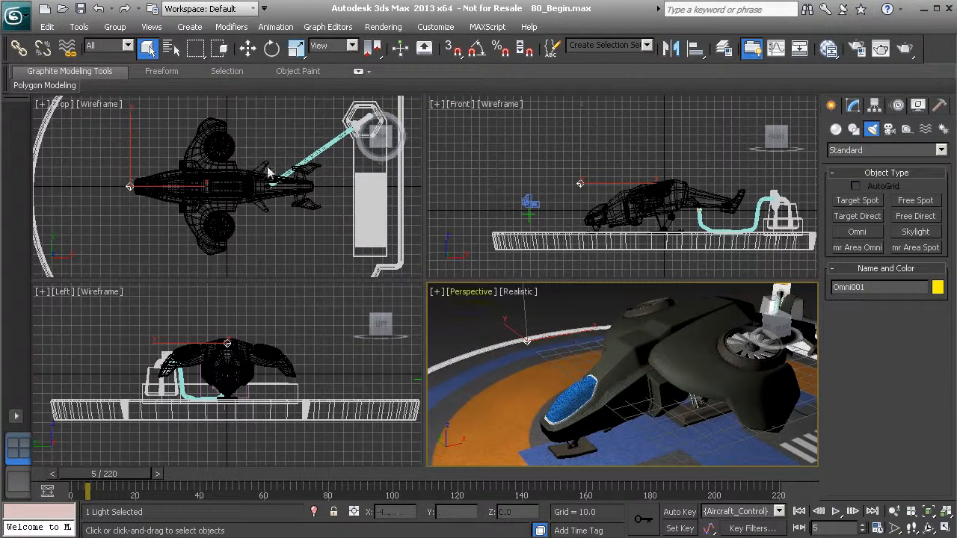
click(247, 48)
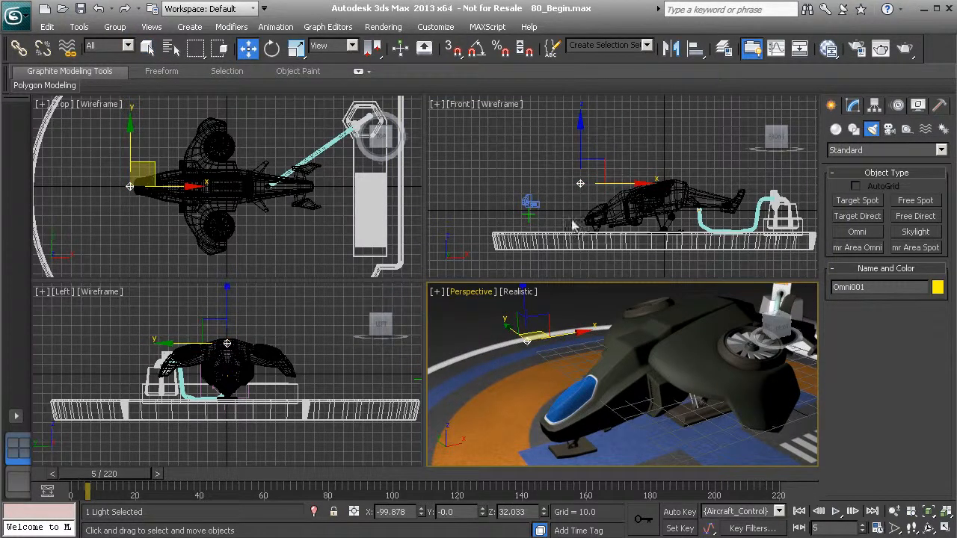
drag(505, 328, 595, 366)
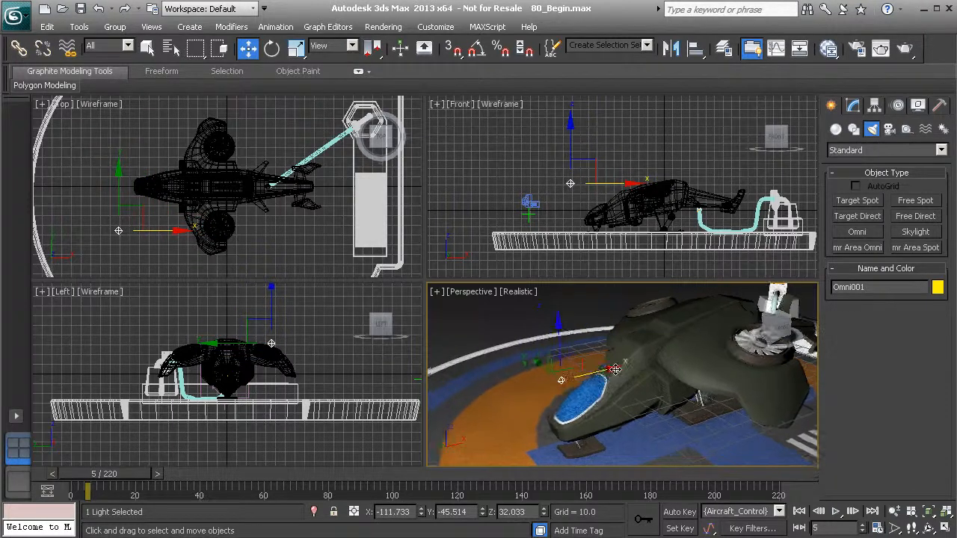
- Maximize the Perspective view on the aircraft's front and display the omni light's general parameters for editing
key(alt+w)
alt+middle_drag(521, 315, 540, 295)
alt+middle_drag(451, 246, 529, 243)
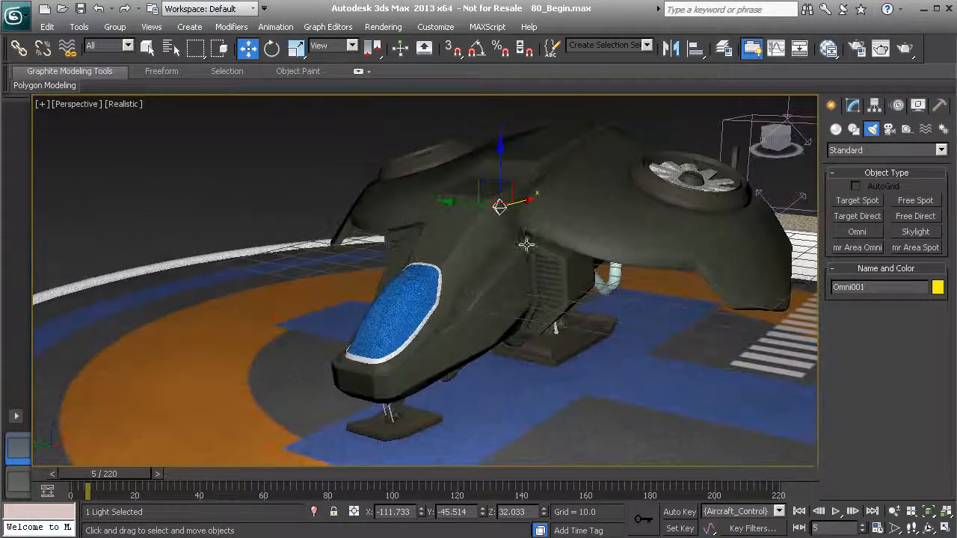
click(853, 105)
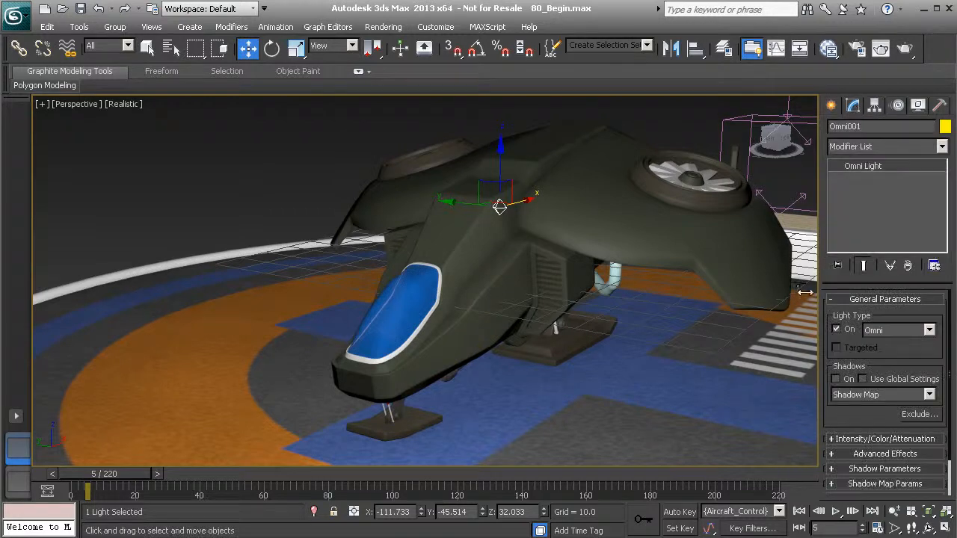
drag(901, 359, 900, 337)
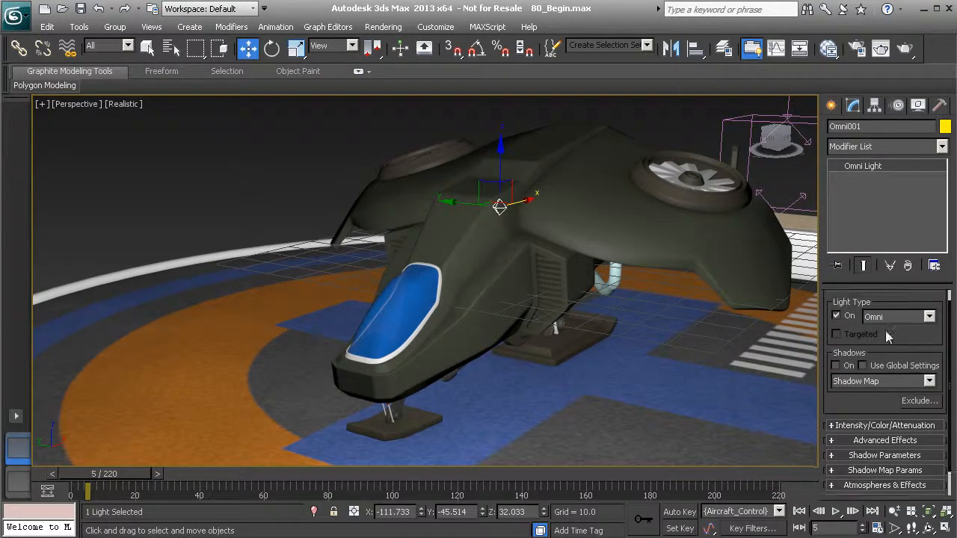
- Switch the omni light off and back on repeatedly to compare its effect on the scene
click(835, 315)
click(835, 315)
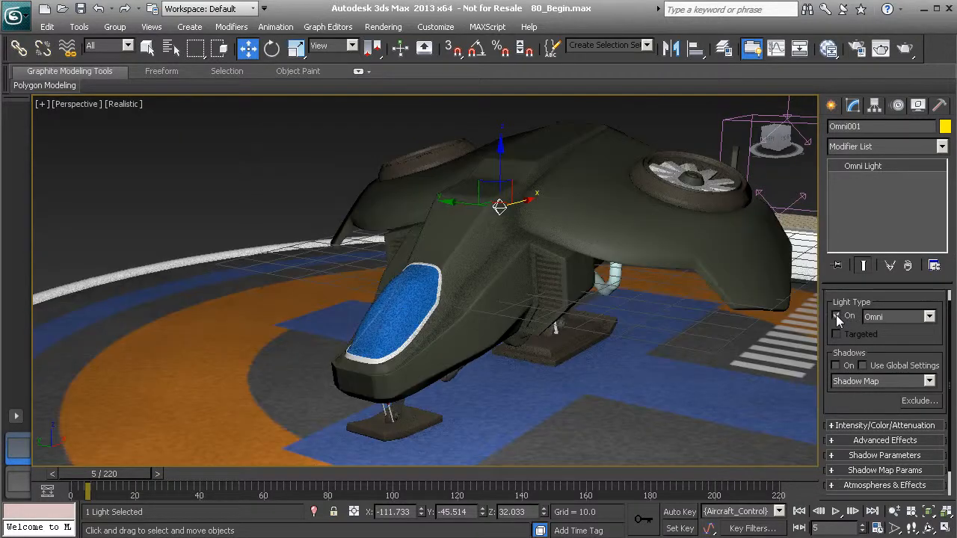
click(835, 315)
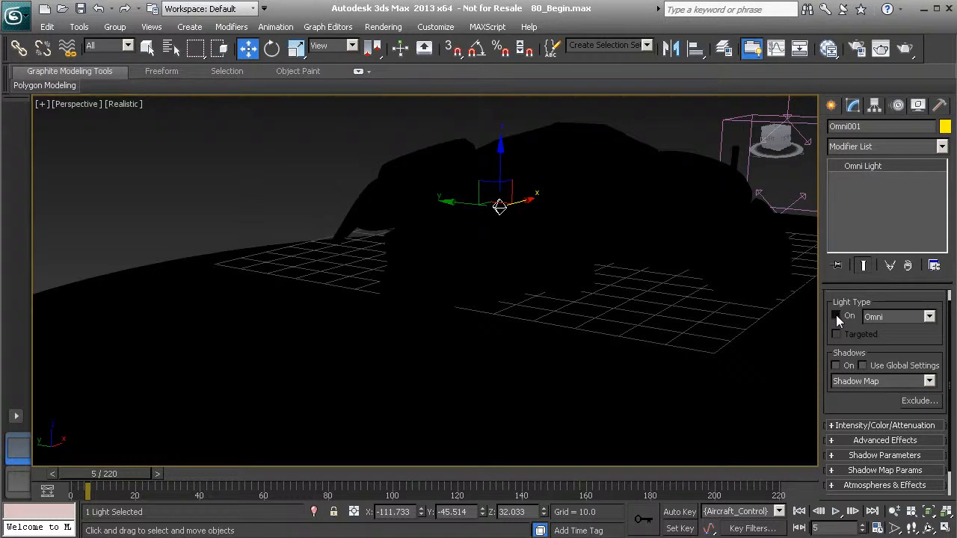
click(836, 314)
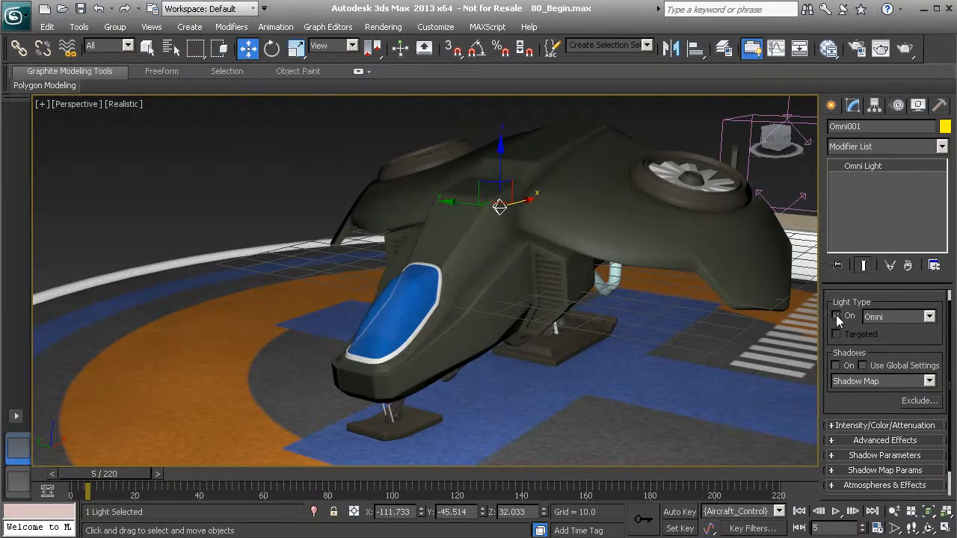
click(836, 315)
click(835, 314)
- Try the Spot and Directional types on the light, and return it to Omni
click(888, 315)
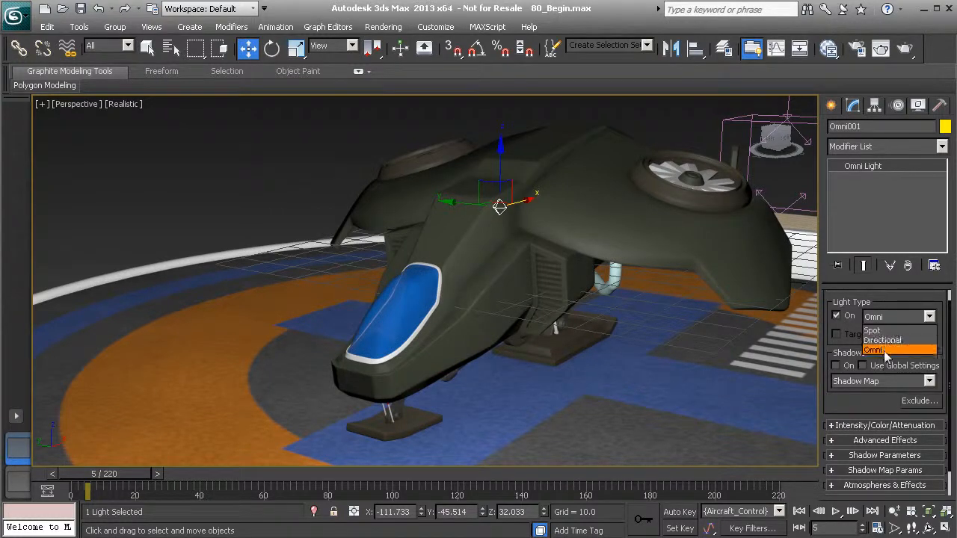
click(887, 347)
click(903, 318)
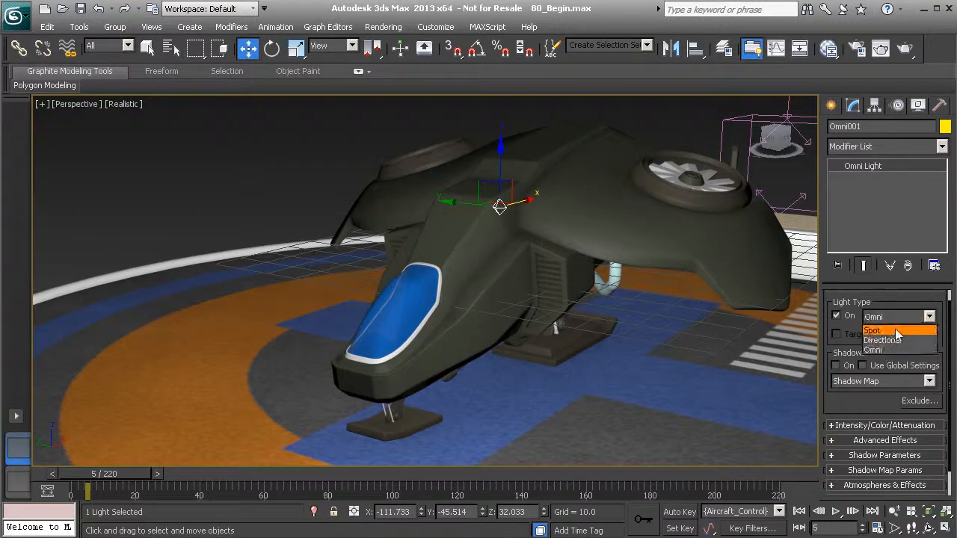
click(891, 333)
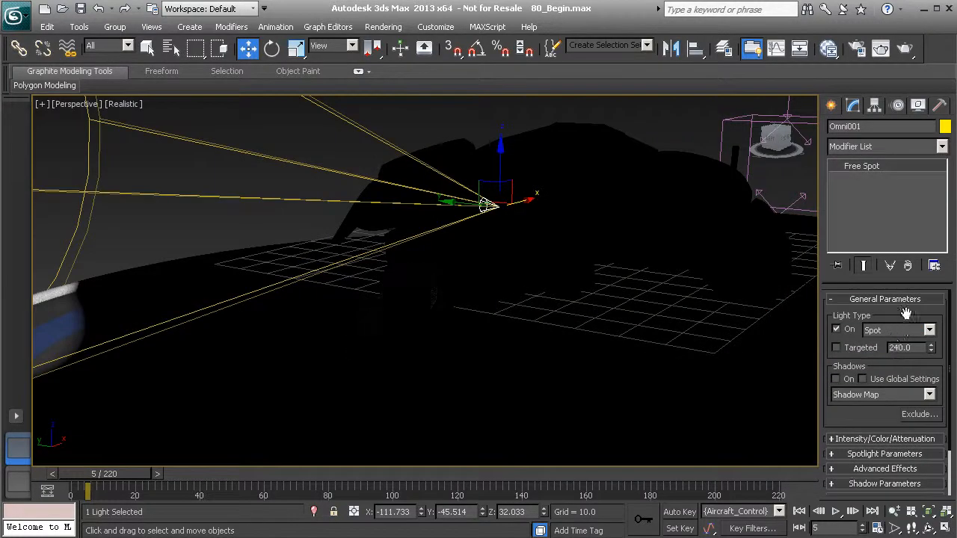
click(897, 330)
click(897, 353)
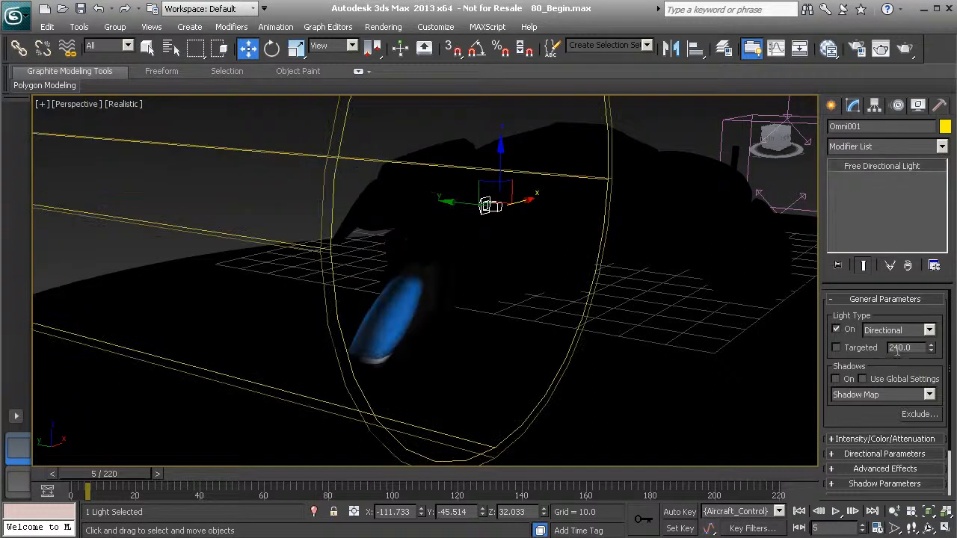
click(901, 331)
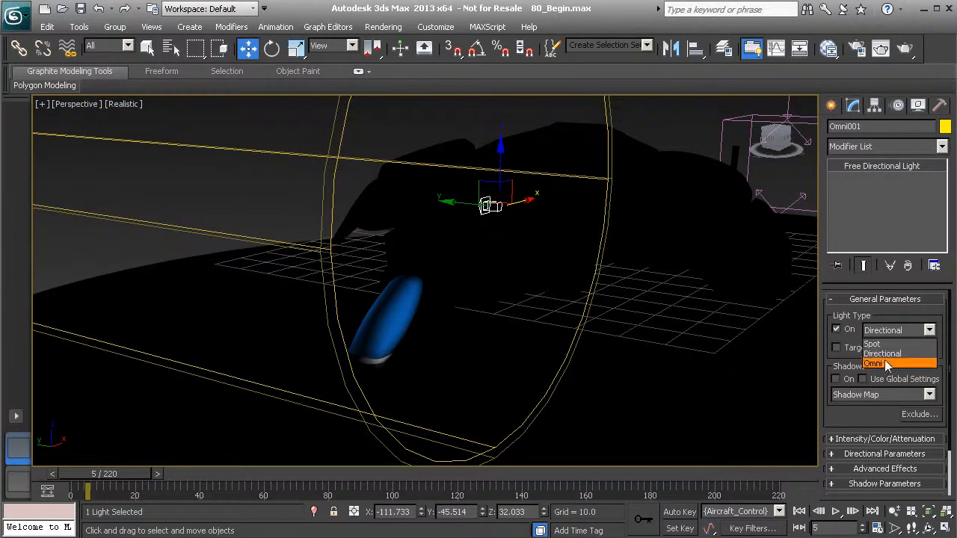
click(889, 366)
- Turn on Shadow Map shadows for the omni light and move it along the Y axis to about -37.4
drag(893, 335, 885, 316)
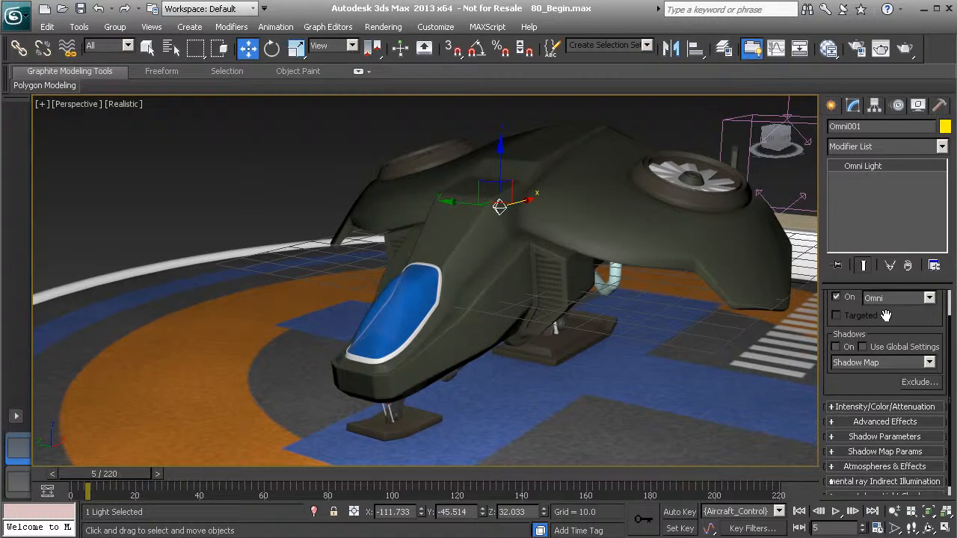
click(836, 347)
click(836, 348)
drag(854, 382, 854, 414)
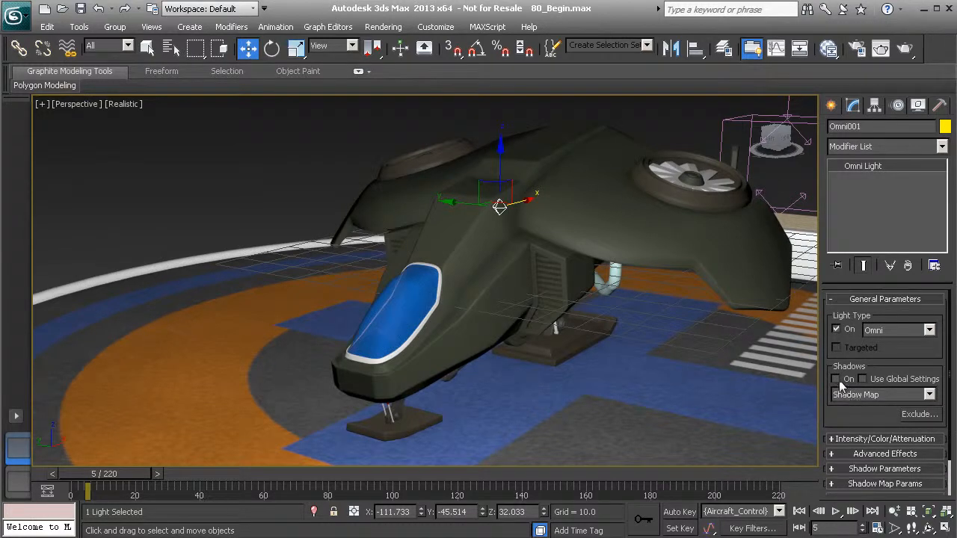
click(836, 379)
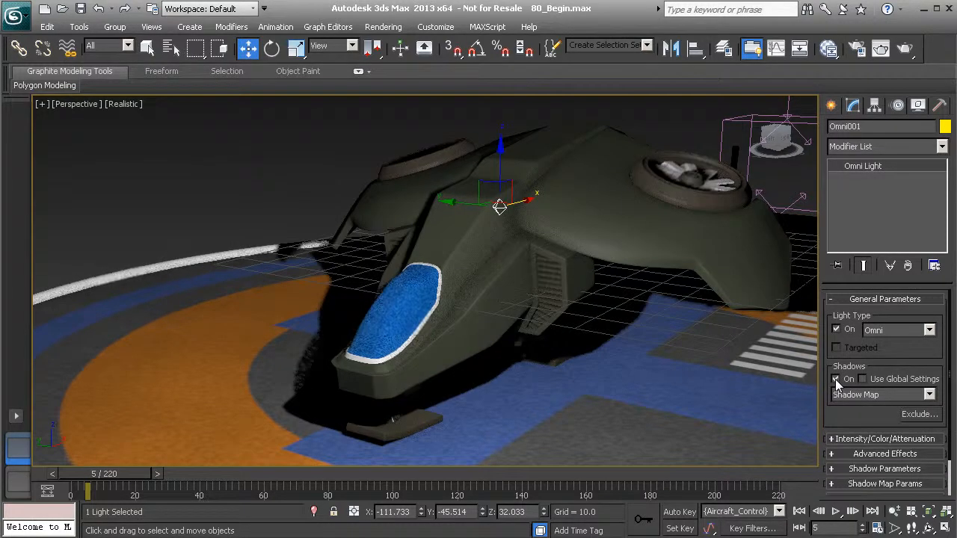
click(835, 379)
click(835, 379)
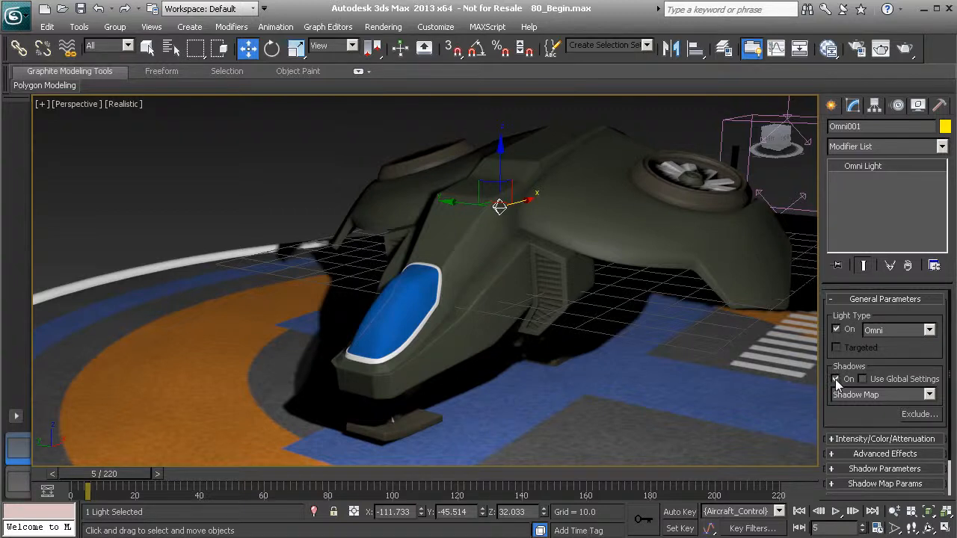
alt+middle_drag(506, 218, 548, 243)
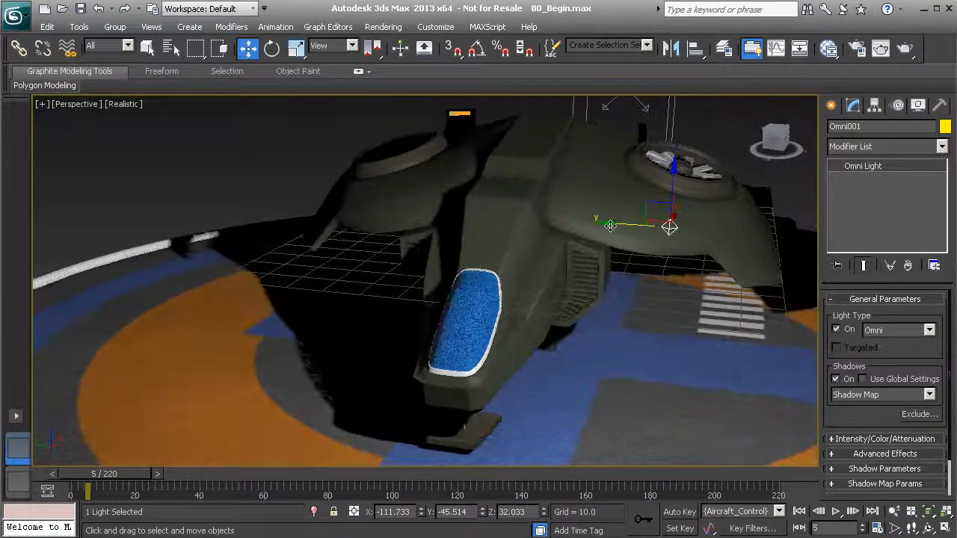
drag(610, 225, 560, 269)
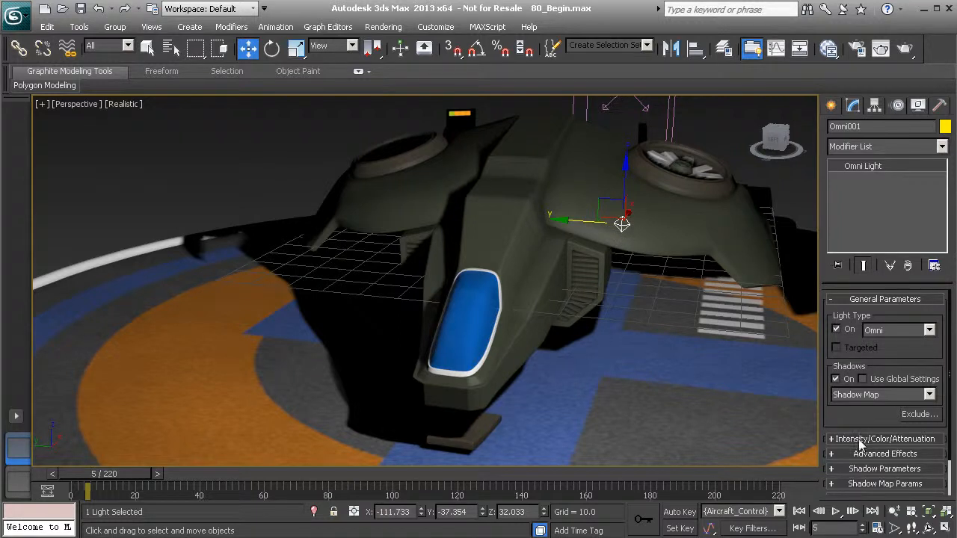
- Set the omni light's color to a pale warm orange with hue 22, saturation about 90 and value 255
click(896, 438)
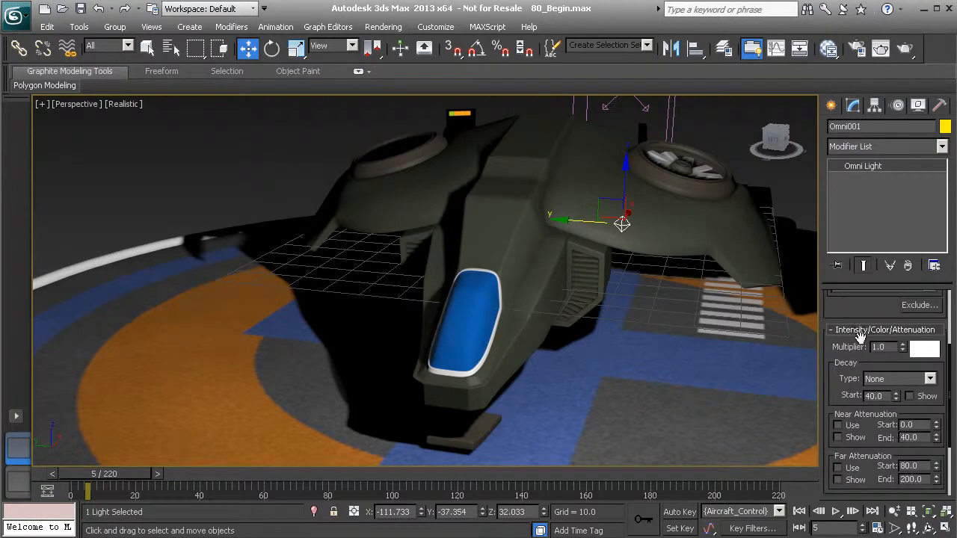
click(886, 348)
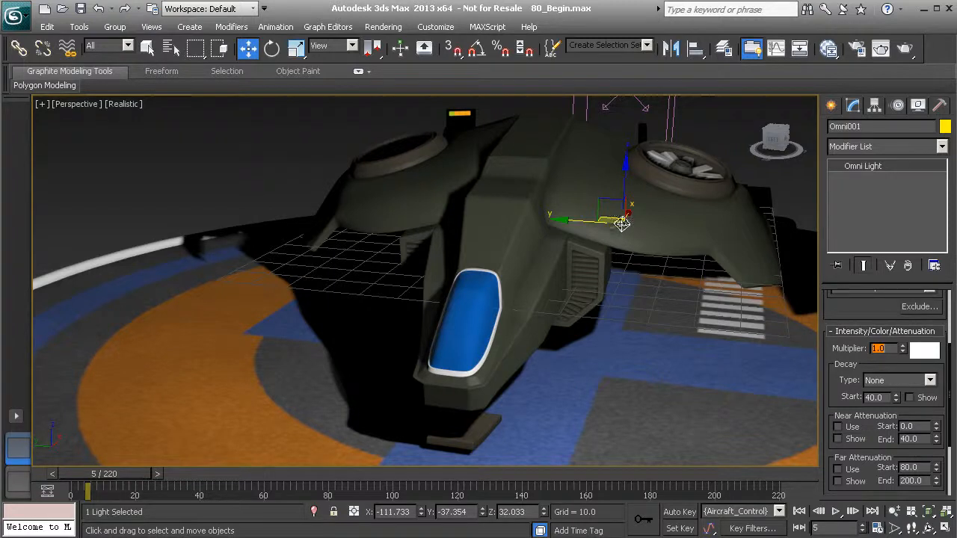
click(925, 353)
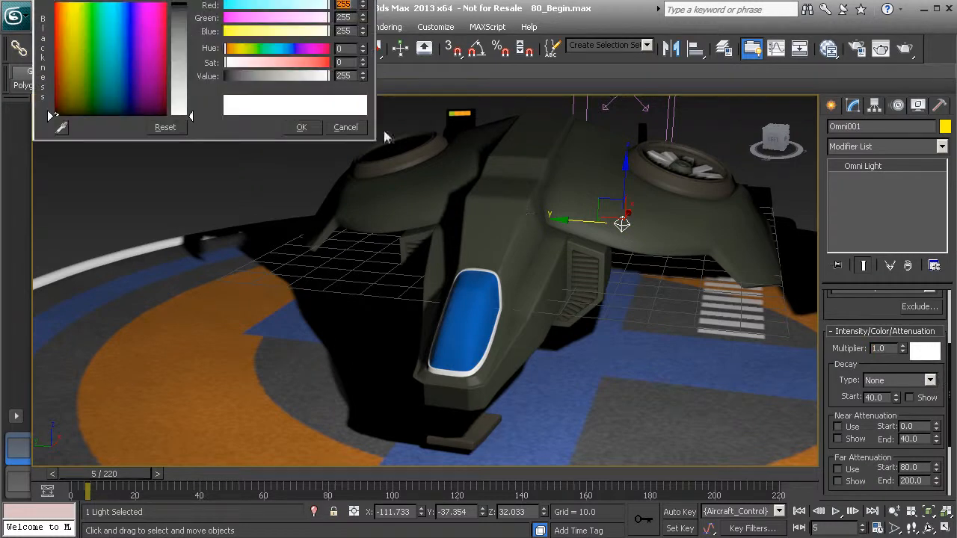
drag(290, 63, 326, 67)
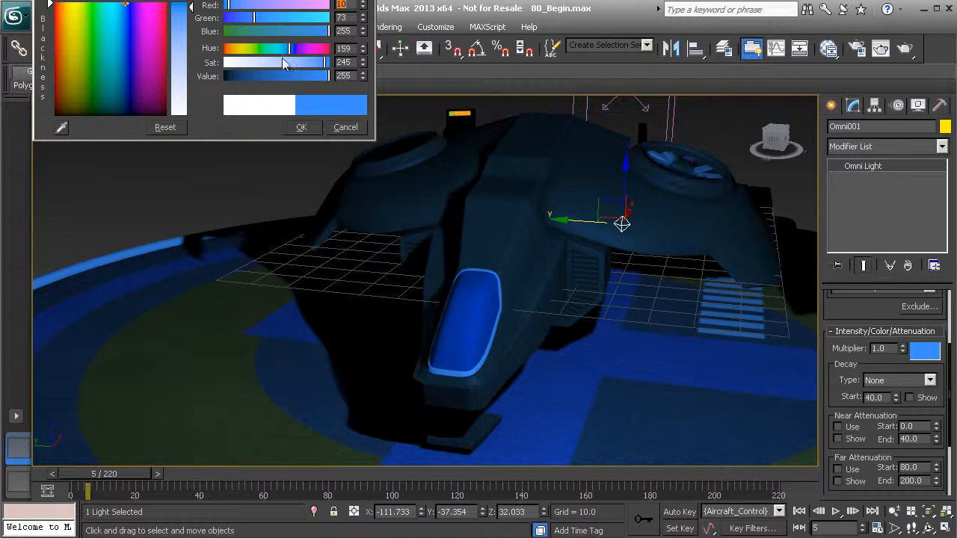
click(240, 48)
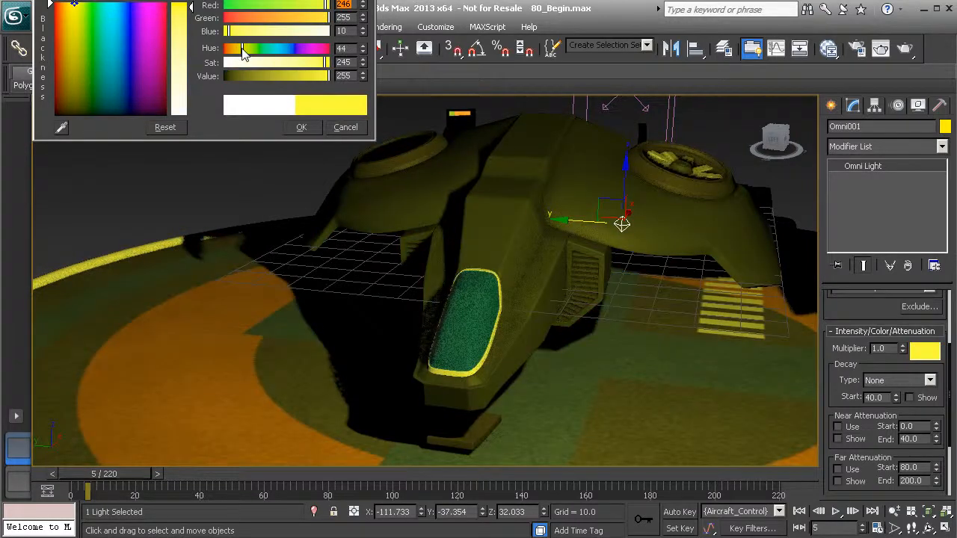
click(234, 54)
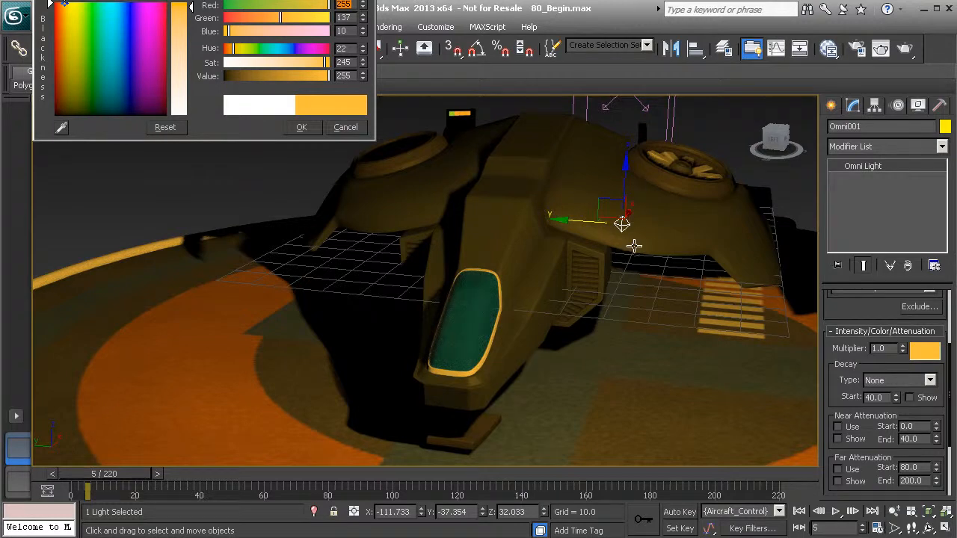
click(252, 63)
drag(251, 62, 260, 62)
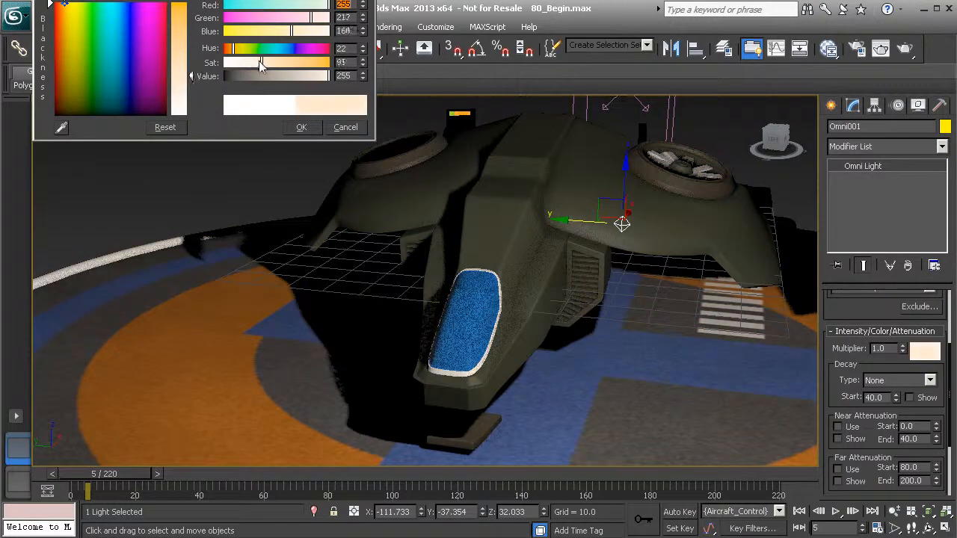
click(300, 128)
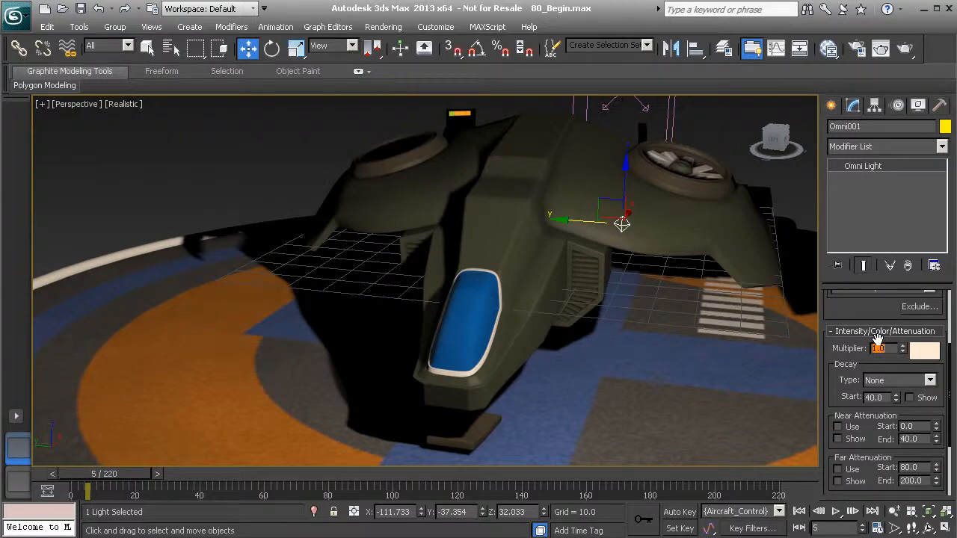
- Dim the omni light by trying an intensity multiplier of 0.2 and reducing it further to 0.1
key(Return)
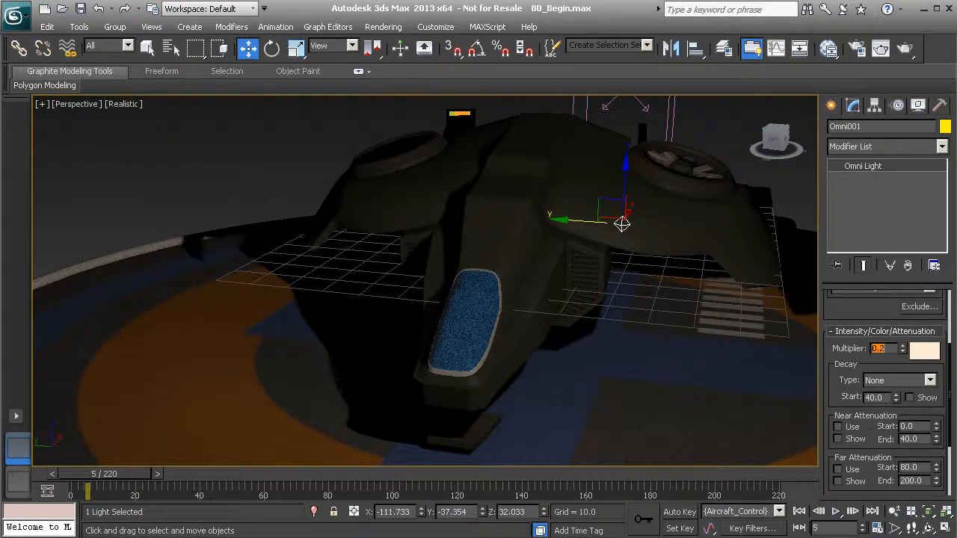
click(879, 347)
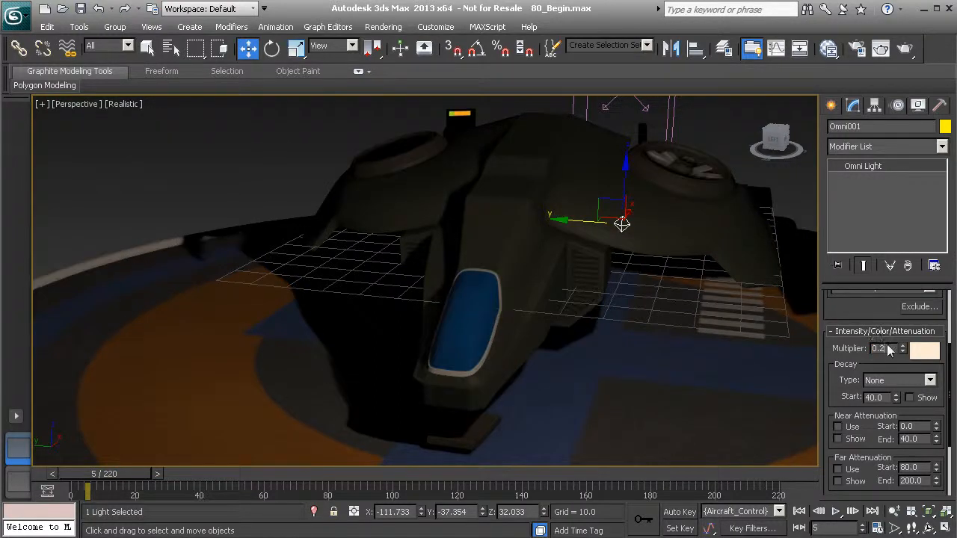
key(Return)
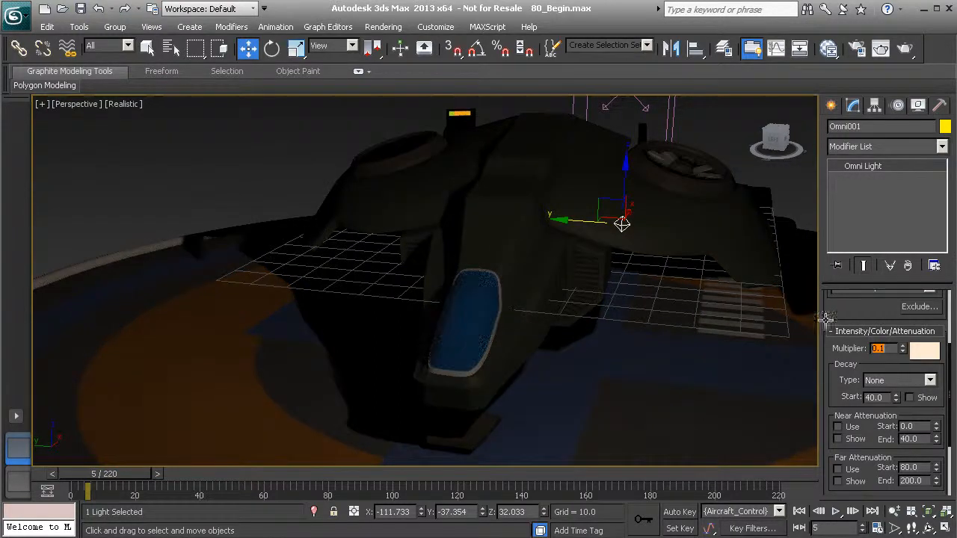
- Reselect the omni light and set its intensity multiplier to 1.0
click(626, 163)
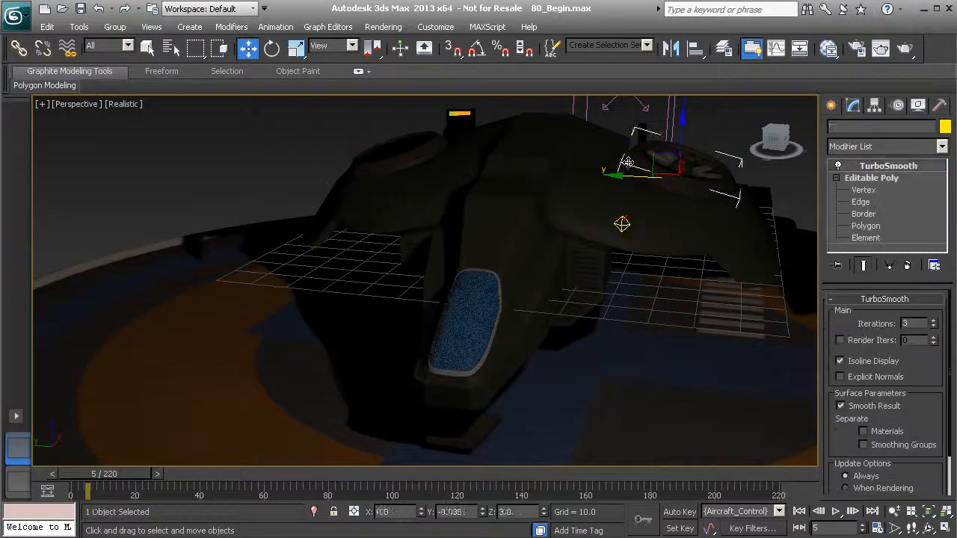
click(621, 224)
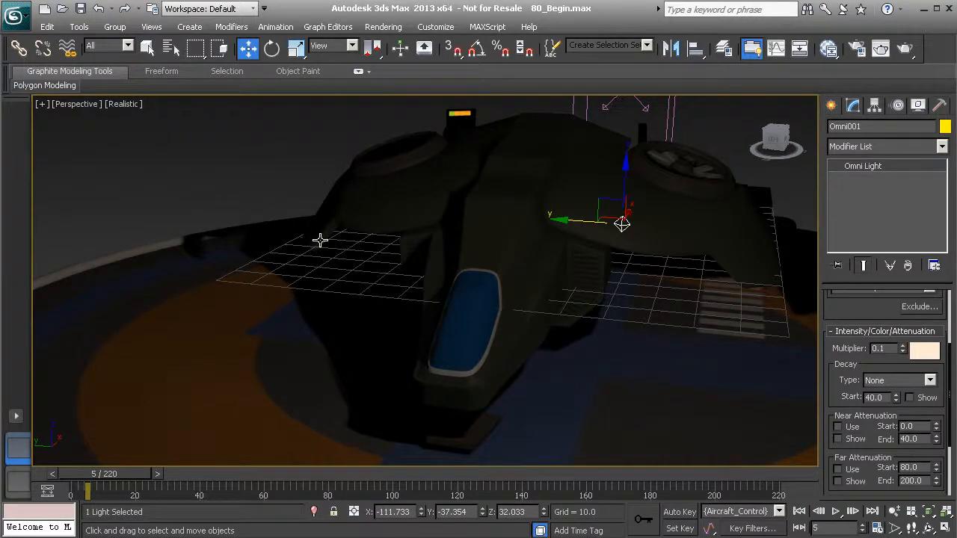
double_click(889, 350)
text(1)
key(Return)
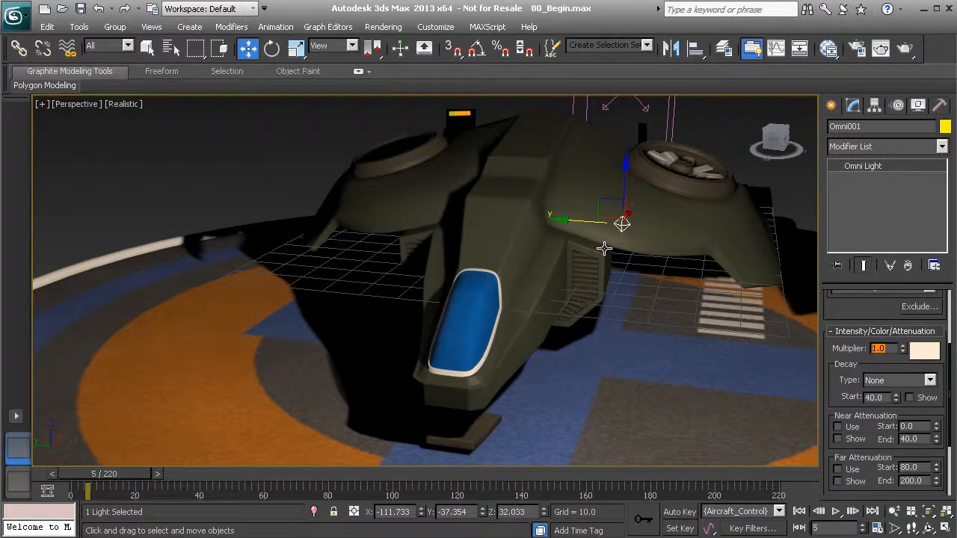
- Try Inverse decay on the omni light, and set its decay type to Inverse Square
alt+middle_drag(617, 226, 710, 216)
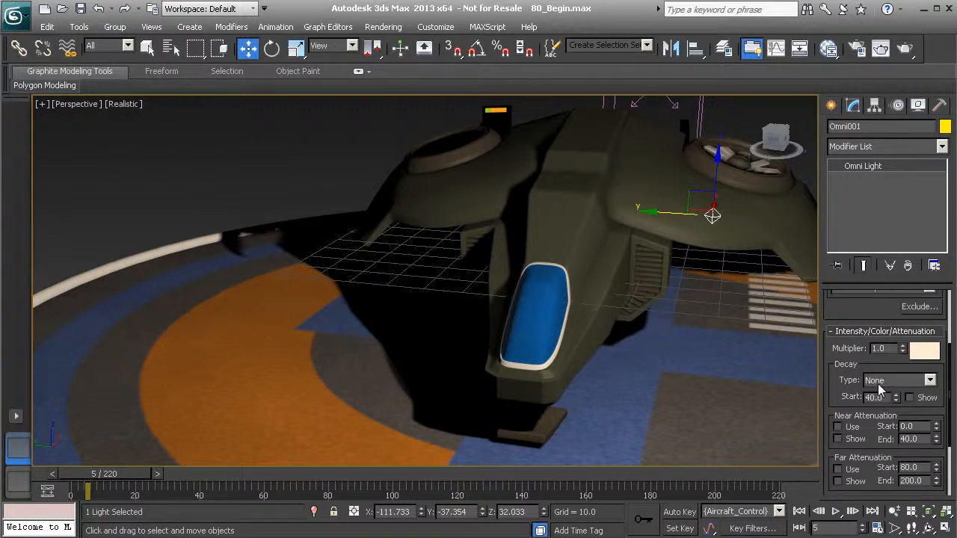
click(930, 380)
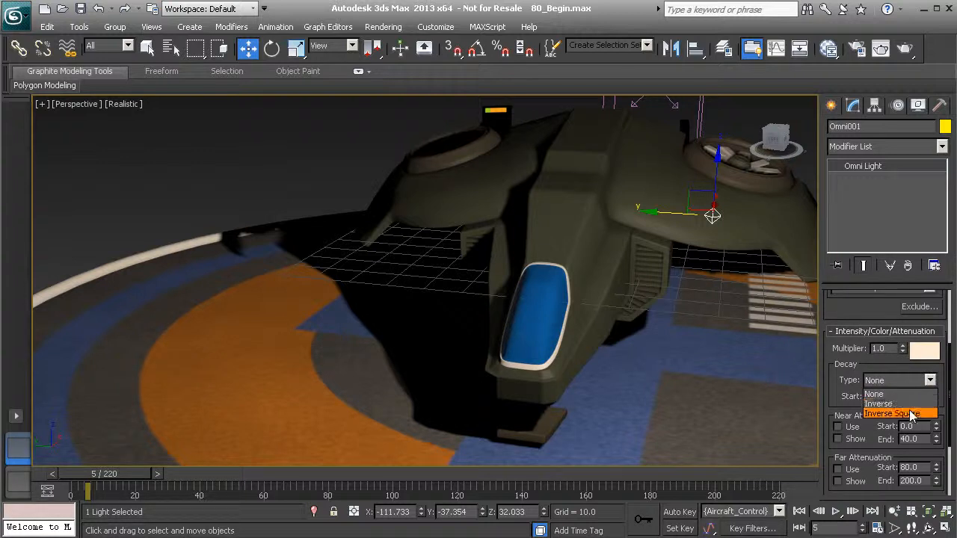
click(910, 405)
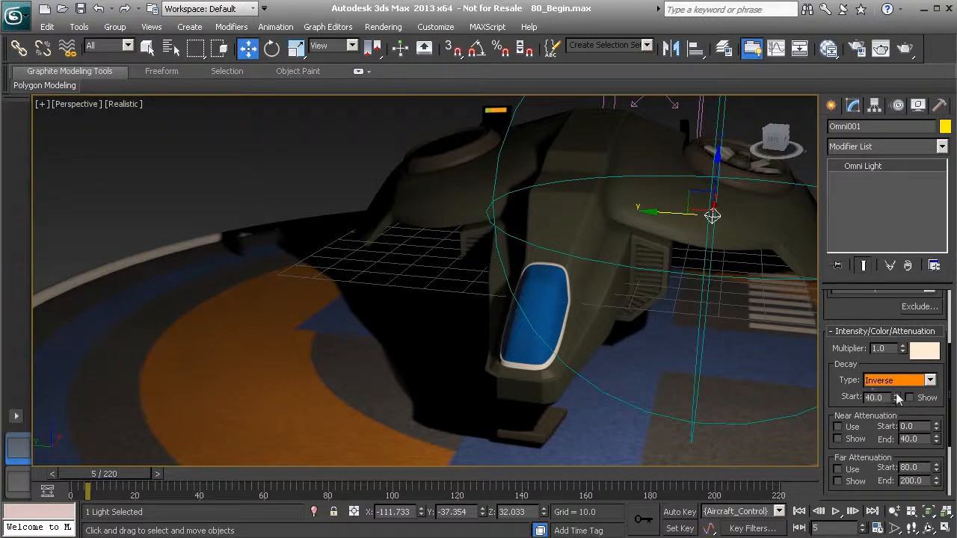
click(929, 380)
click(906, 411)
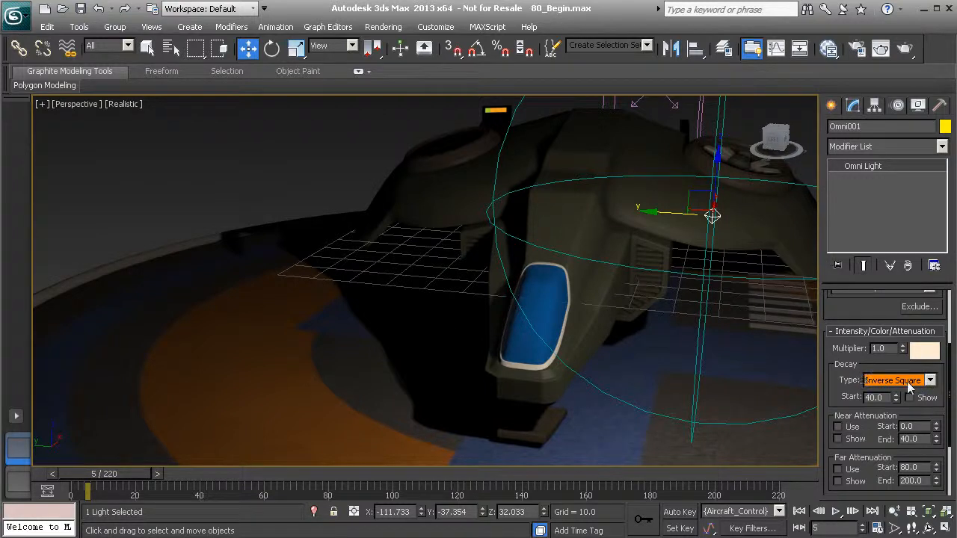
- Reselect the omni light beside the aircraft and lower it along the Z axis to about 29.5
click(711, 216)
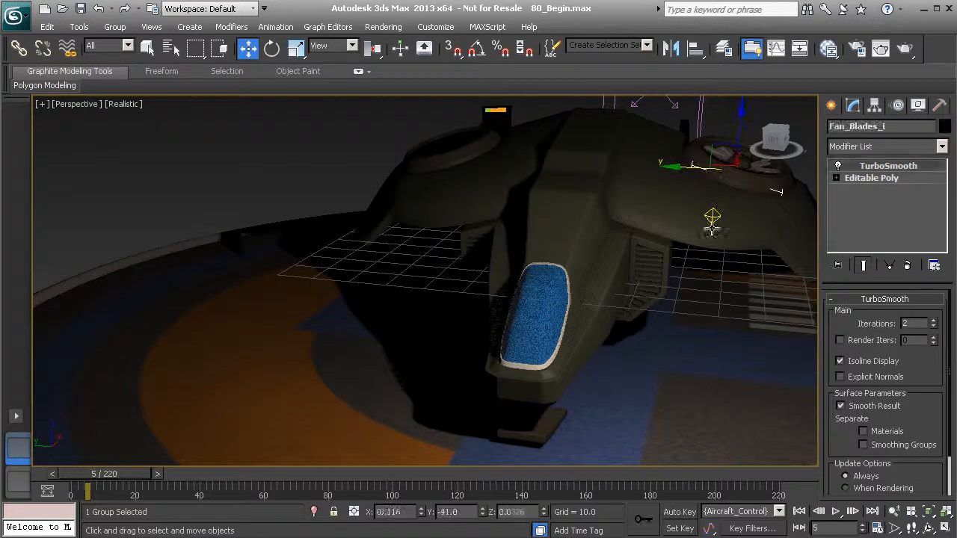
click(713, 216)
drag(712, 216, 714, 236)
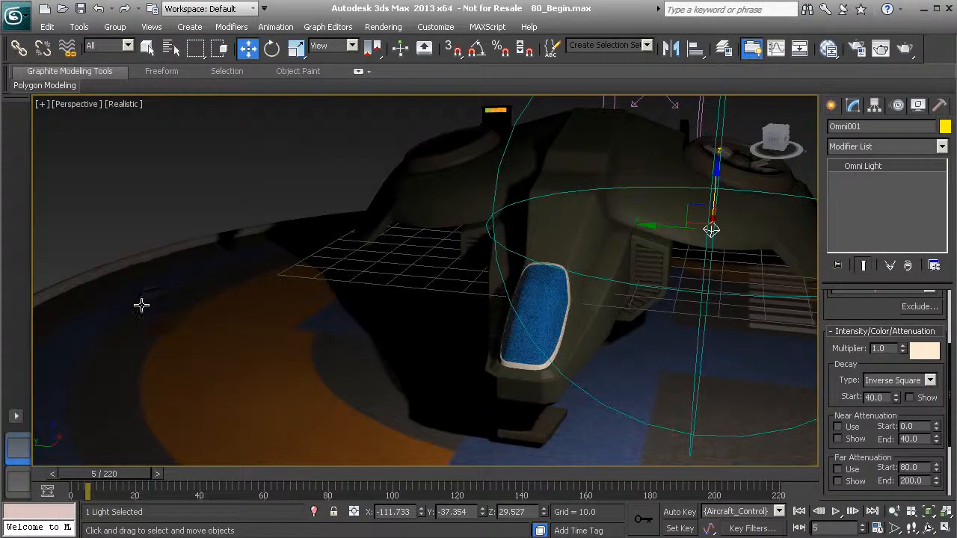
- Reduce the light's decay start distance to 11.2 and raise its intensity multiplier to 3.89
scroll(873, 421, down, 2)
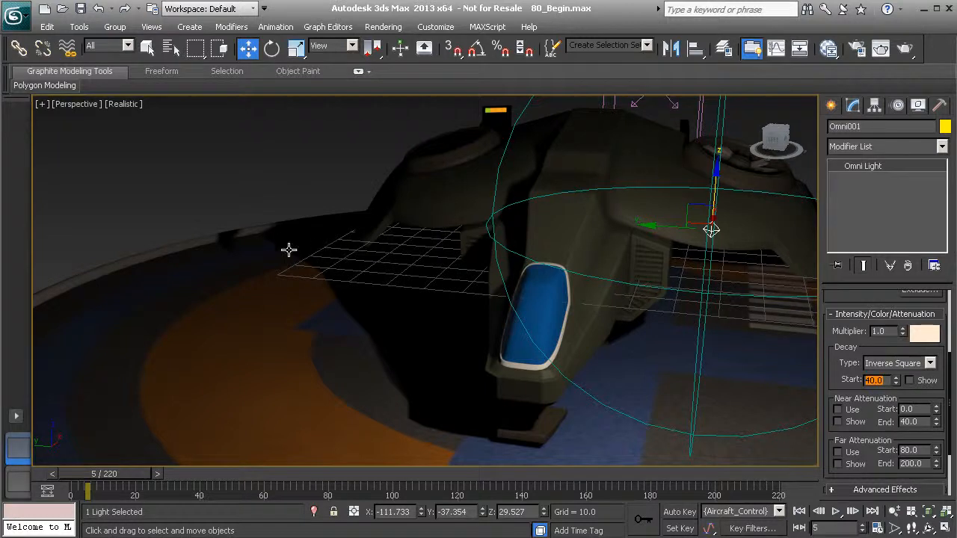
drag(898, 381, 885, 418)
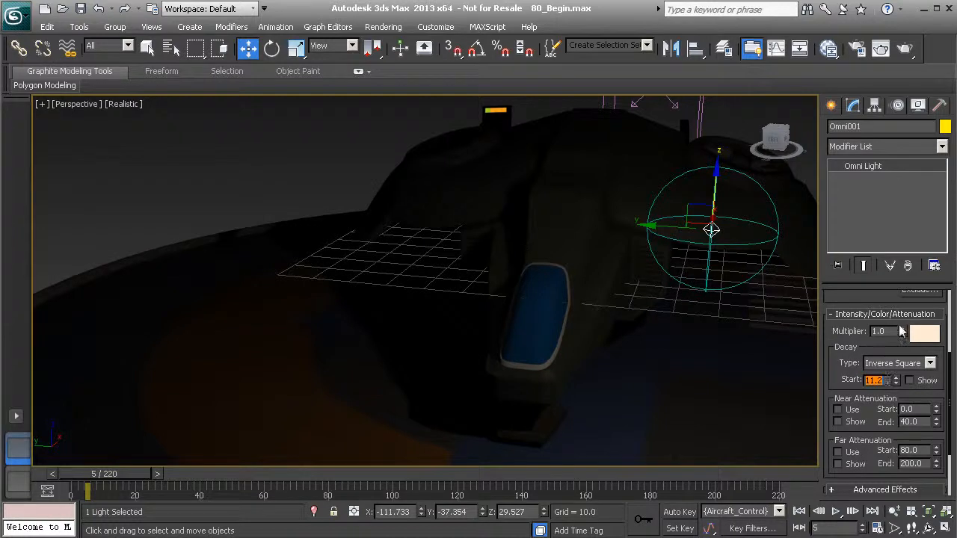
drag(905, 332, 880, 114)
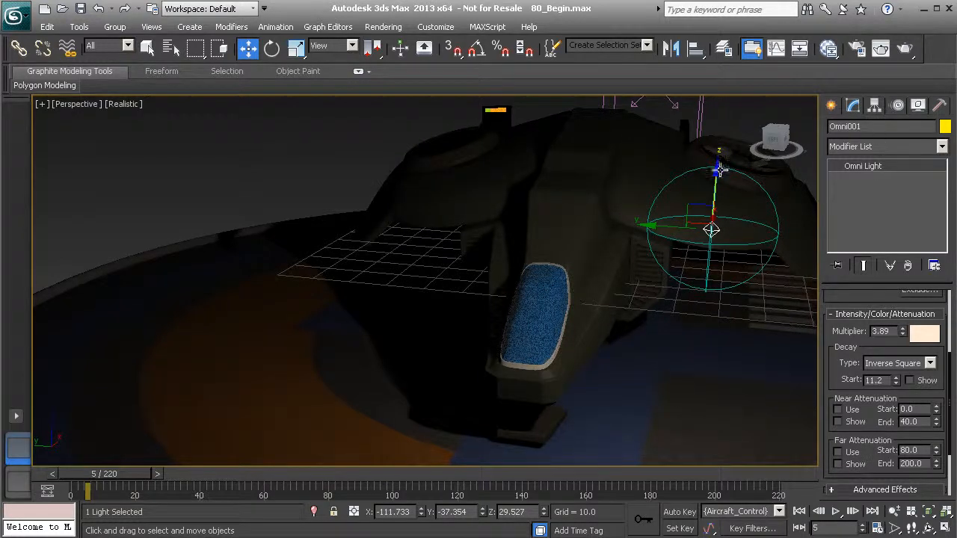
- Lower the omni light along the Z axis to about 26.5 and inspect its falloff across the aircraft and platform
mouse_move(707, 229)
mouse_down()
mouse_move(694, 394)
mouse_move(705, 241)
mouse_move(695, 222)
mouse_move(705, 214)
mouse_move(705, 246)
mouse_up()
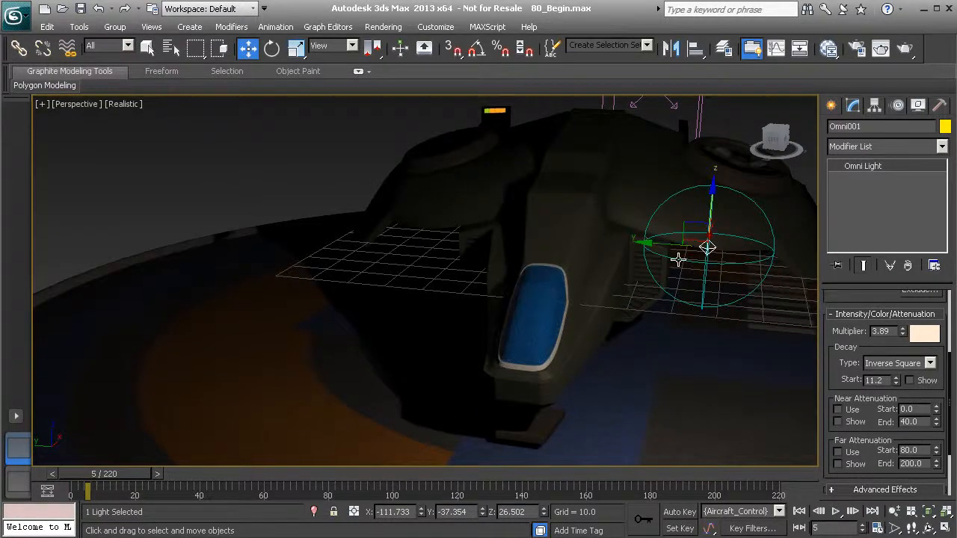
mouse_move(669, 250)
alt+middle_down()
mouse_move(675, 254)
mouse_move(568, 258)
mouse_move(686, 254)
mouse_move(648, 250)
mouse_move(660, 259)
alt+middle_up()
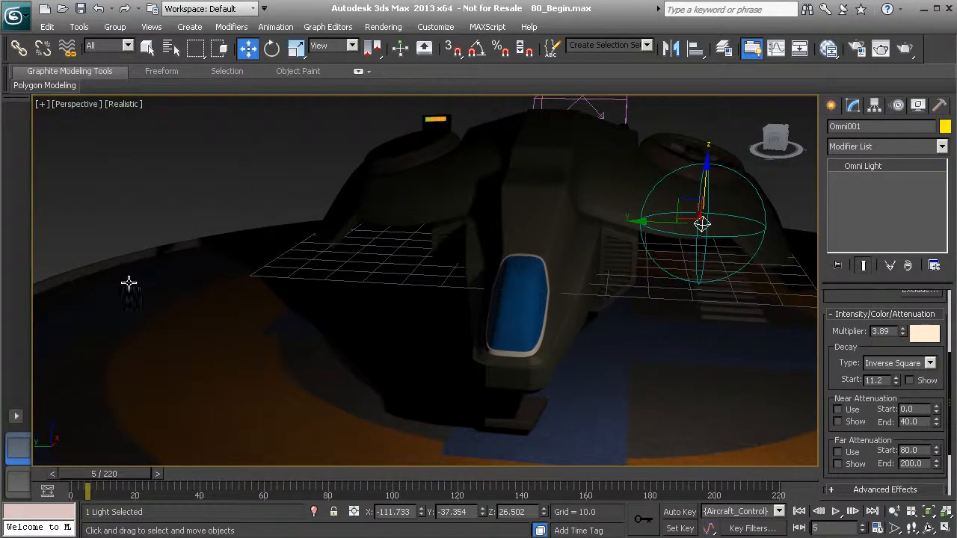
alt+middle_drag(152, 265, 313, 267)
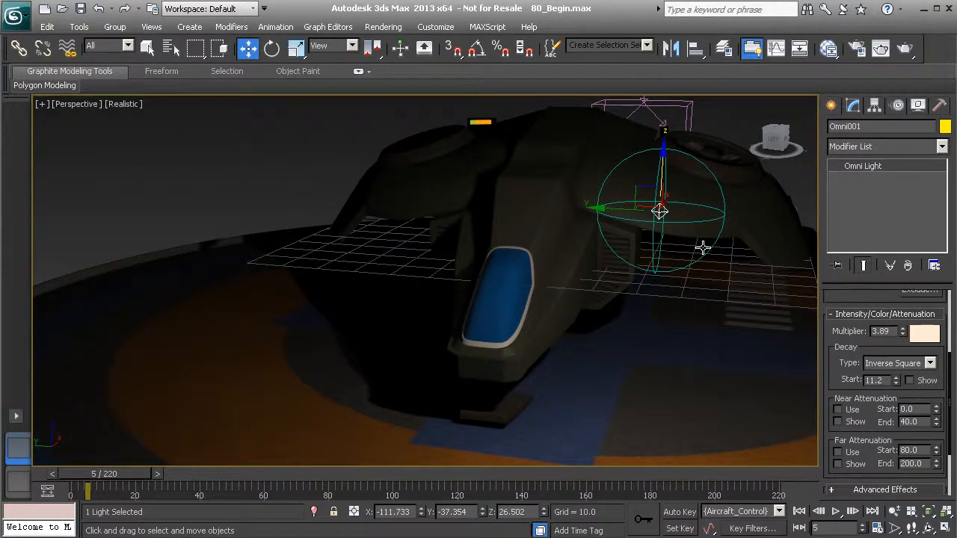
- Review the omni light's general, shadow, intensity, decay and attenuation parameters, along with its remaining parameter groups
drag(834, 359, 826, 486)
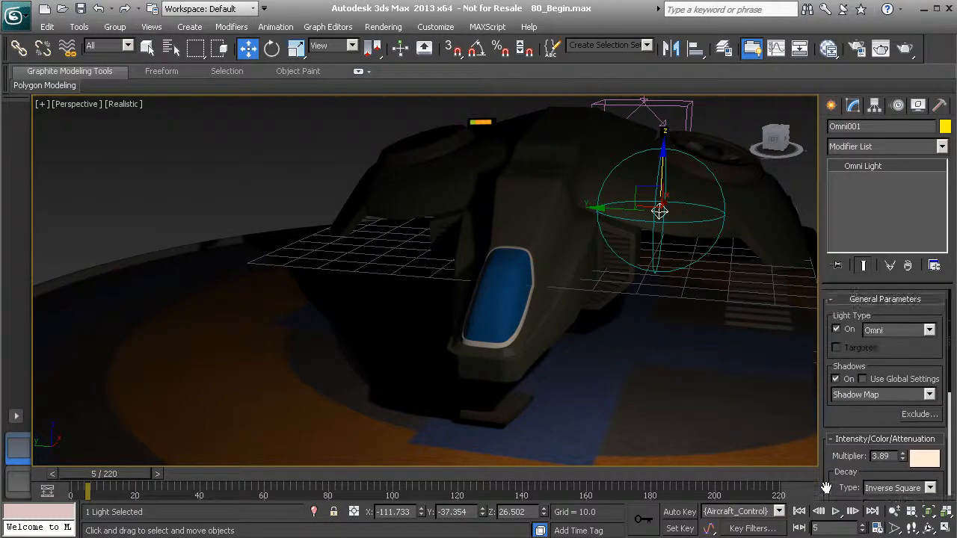
drag(836, 447, 839, 396)
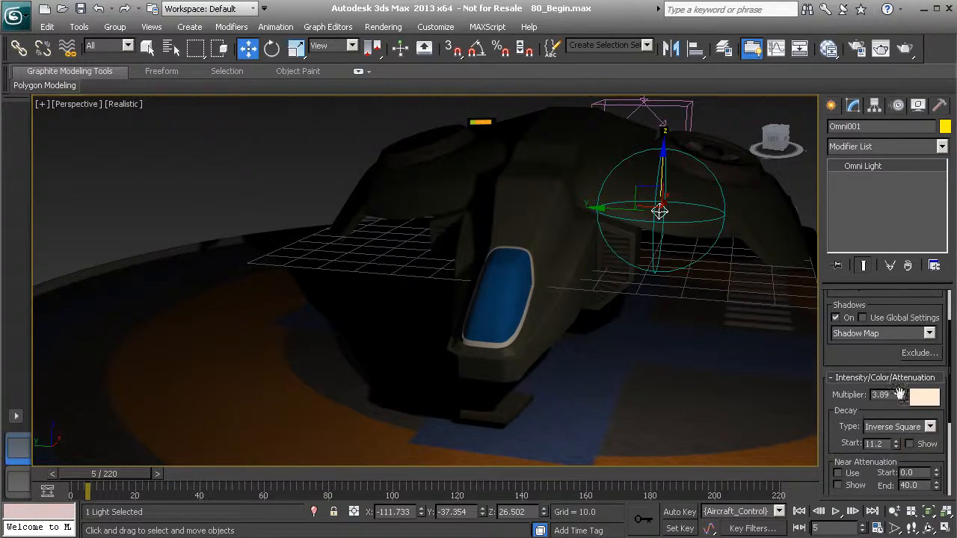
drag(843, 428, 845, 274)
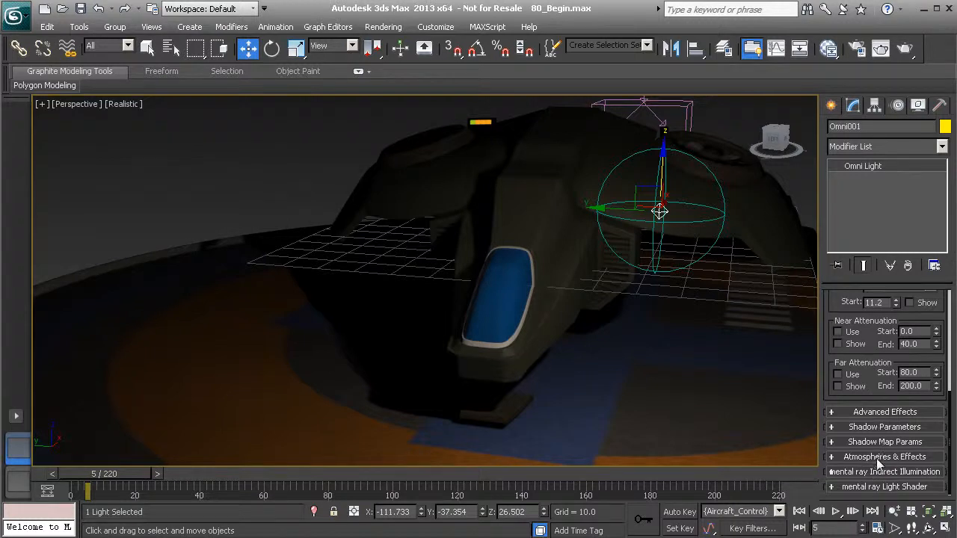
drag(835, 306, 831, 395)
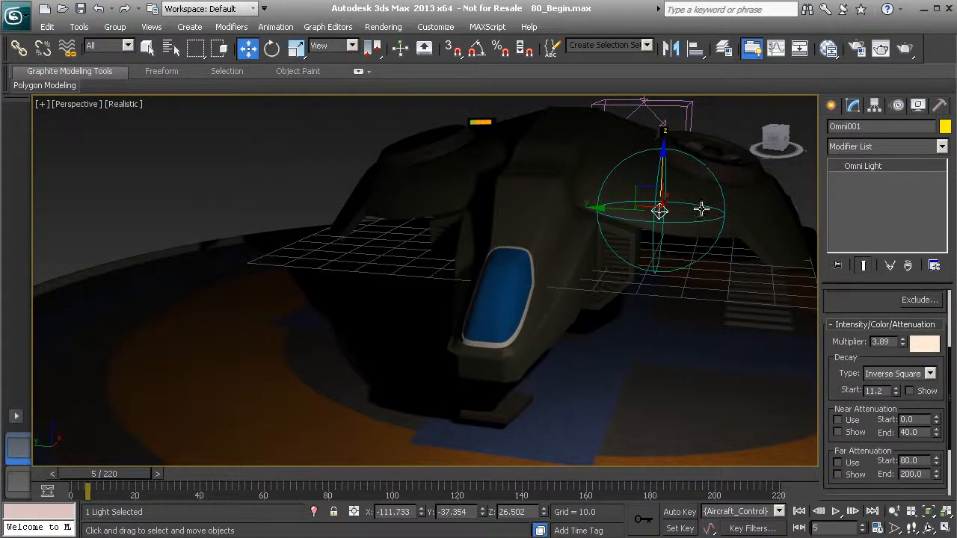
drag(837, 386, 826, 459)
mouse_move(847, 374)
mouse_down()
mouse_move(839, 429)
mouse_move(841, 361)
mouse_up()
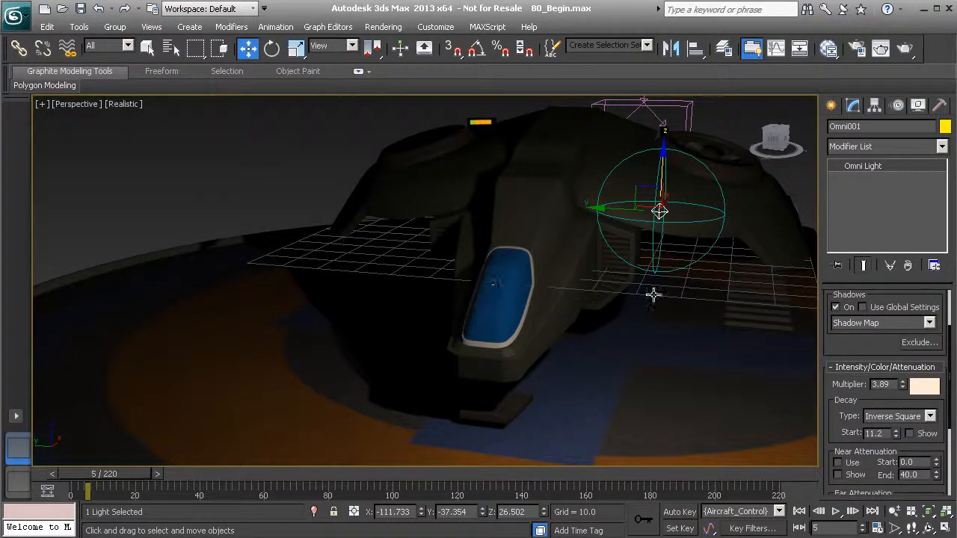
drag(837, 415, 833, 490)
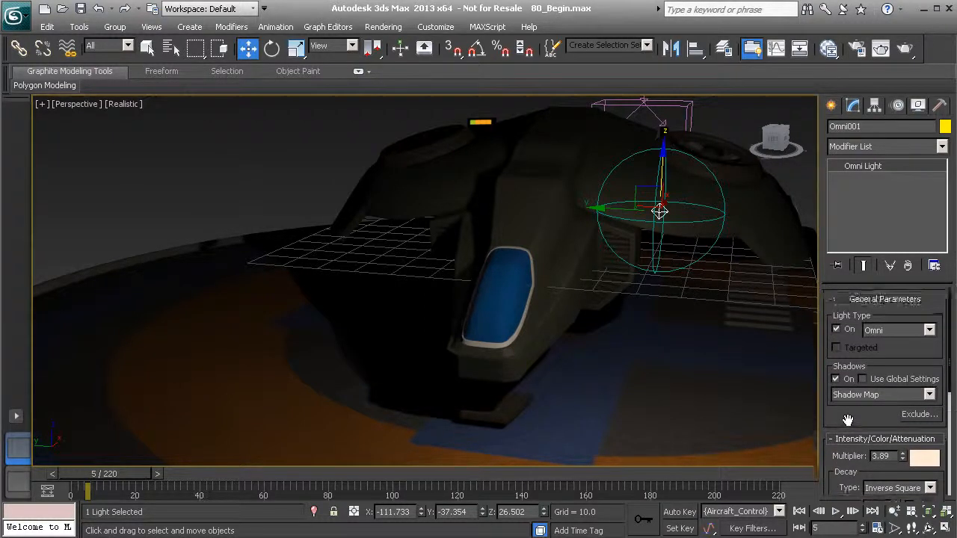